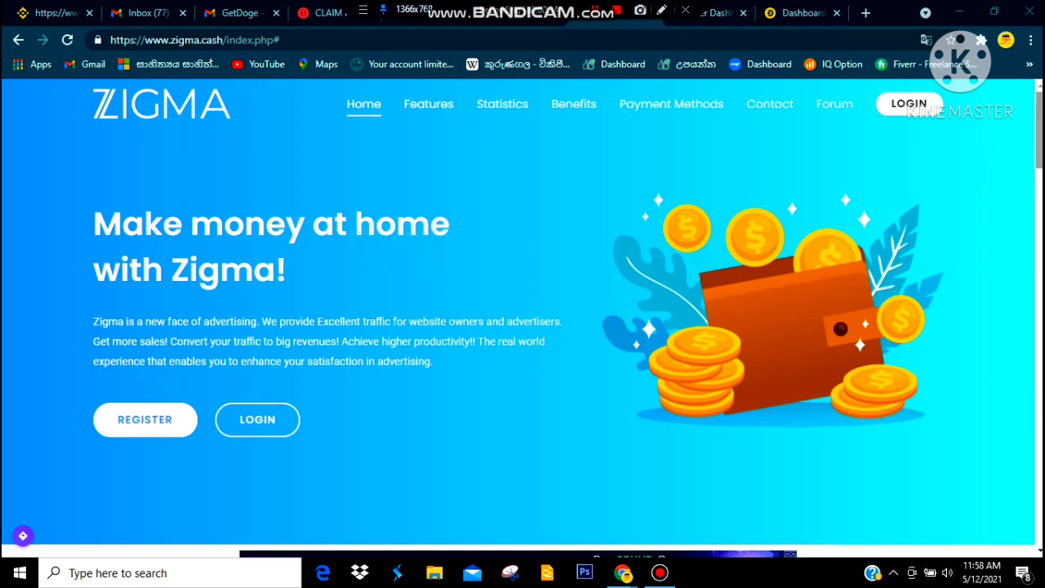
Look over the Features and Statistics sections, then open the REGISTER form from the top
{"action": "scroll", "coordinate": [523, 327], "scroll_direction": "down", "scroll_amount": 10}
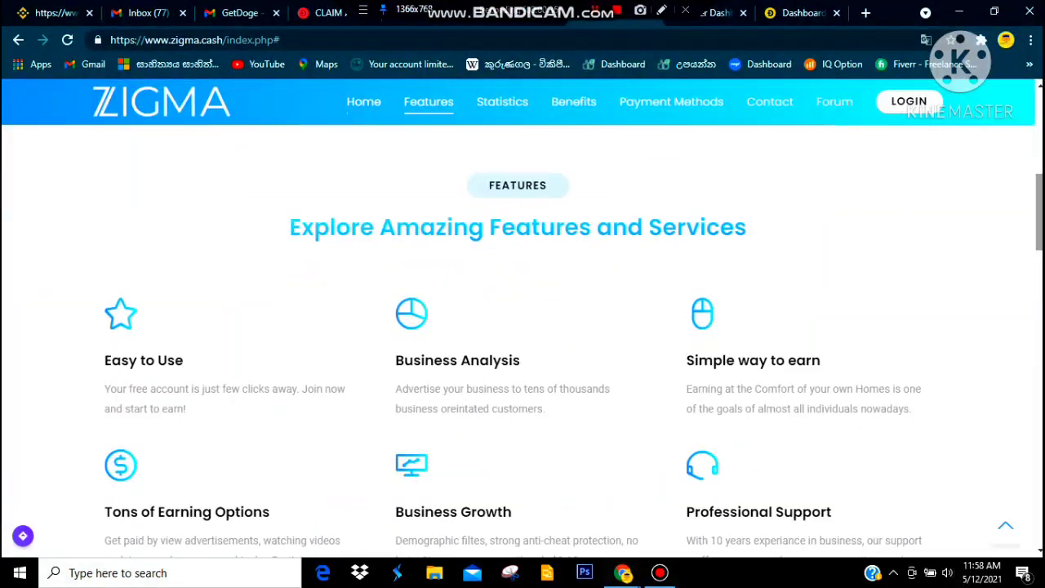
{"action": "scroll", "coordinate": [523, 326], "scroll_direction": "down", "scroll_amount": 5}
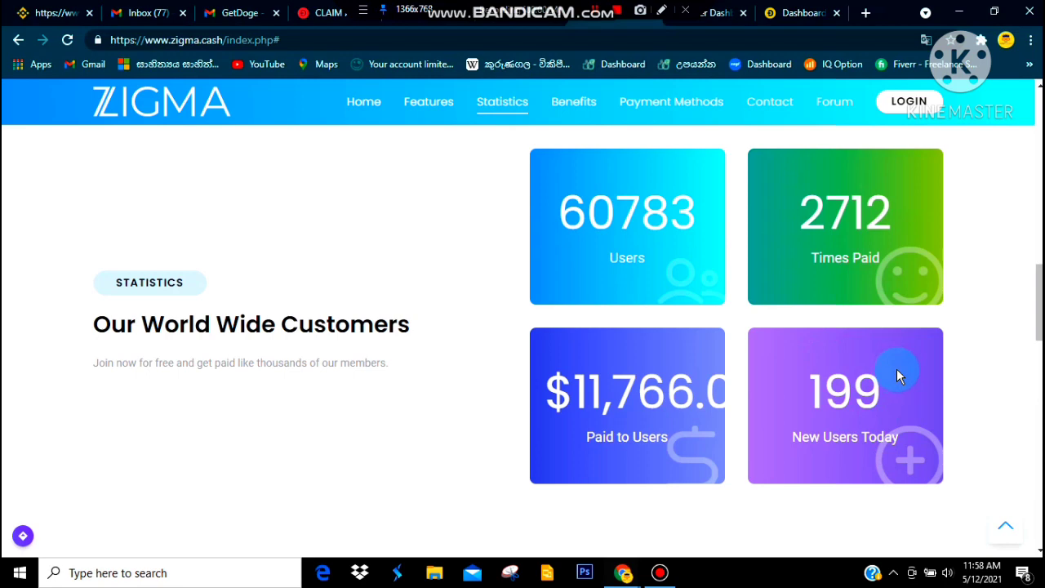
{"action": "left_click_drag", "start_coordinate": [1040, 302], "coordinate": [1040, 122]}
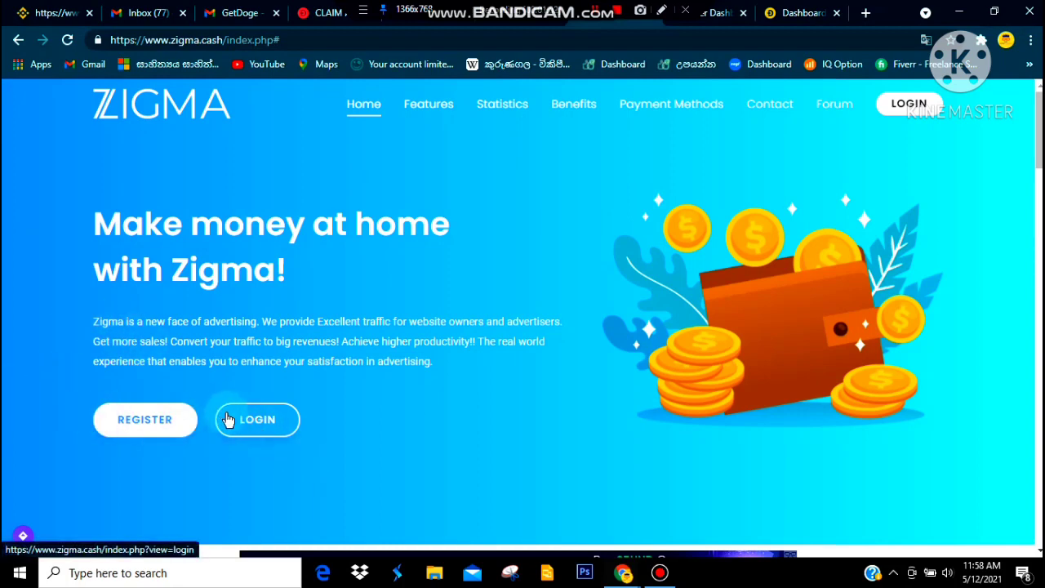
{"action": "left_click", "coordinate": [121, 431]}
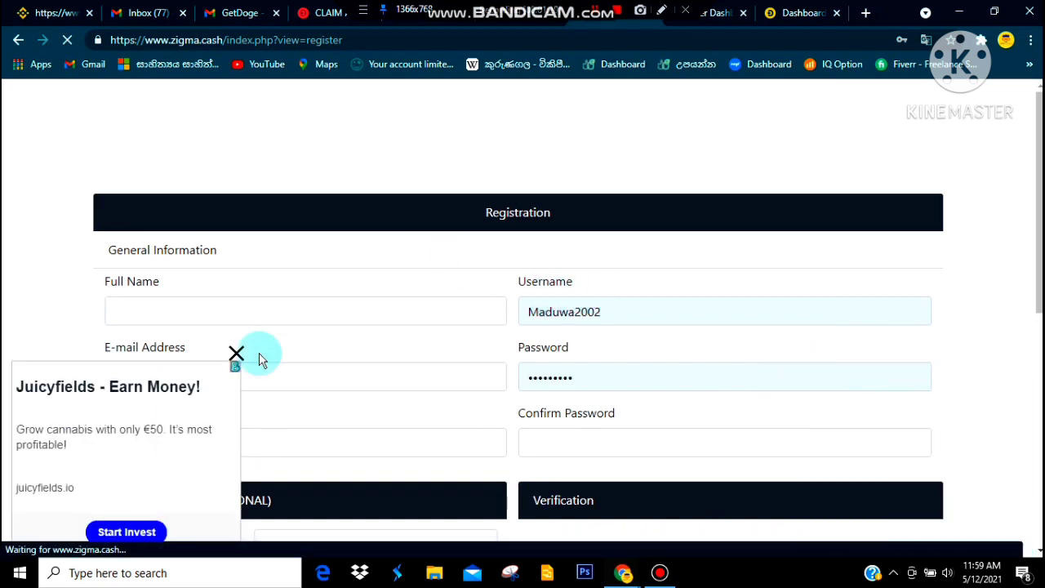
Dismiss the Juicyfields pop-up ad and scroll through the registration form
{"action": "left_click", "coordinate": [234, 355]}
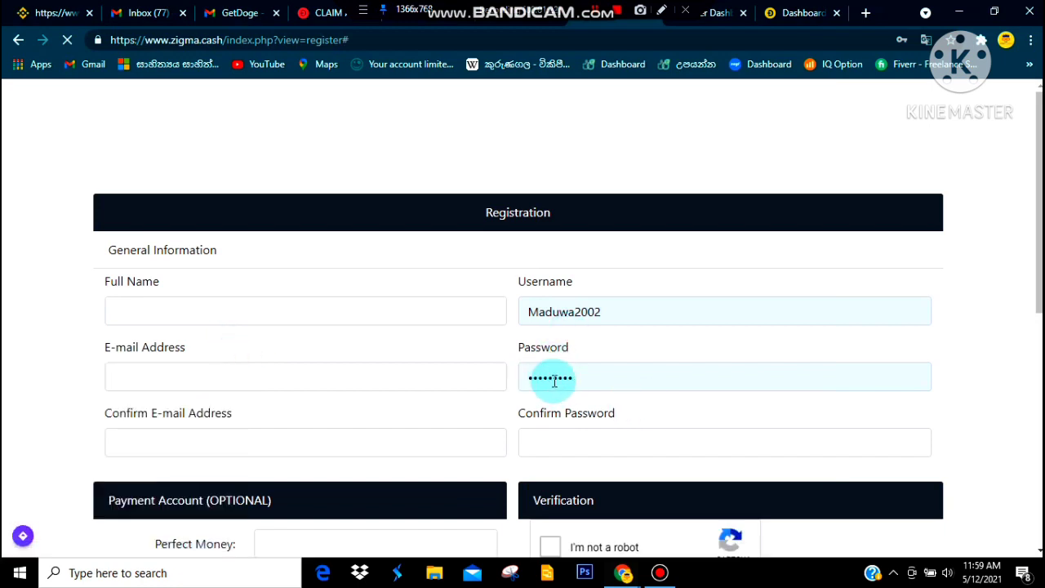
{"action": "scroll", "coordinate": [630, 439], "scroll_direction": "down", "scroll_amount": 3}
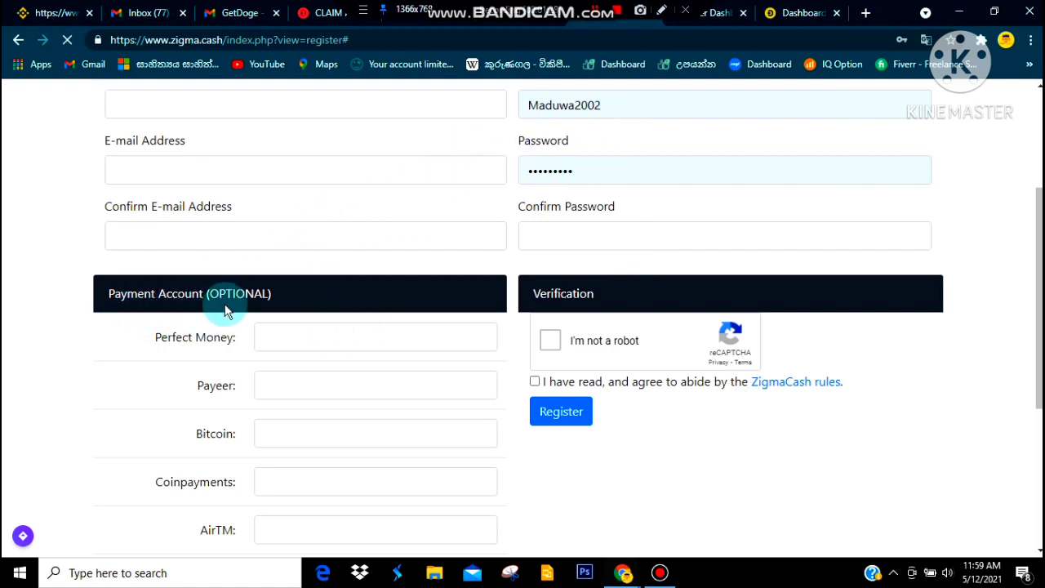
{"action": "scroll", "coordinate": [291, 212], "scroll_direction": "down", "scroll_amount": 2}
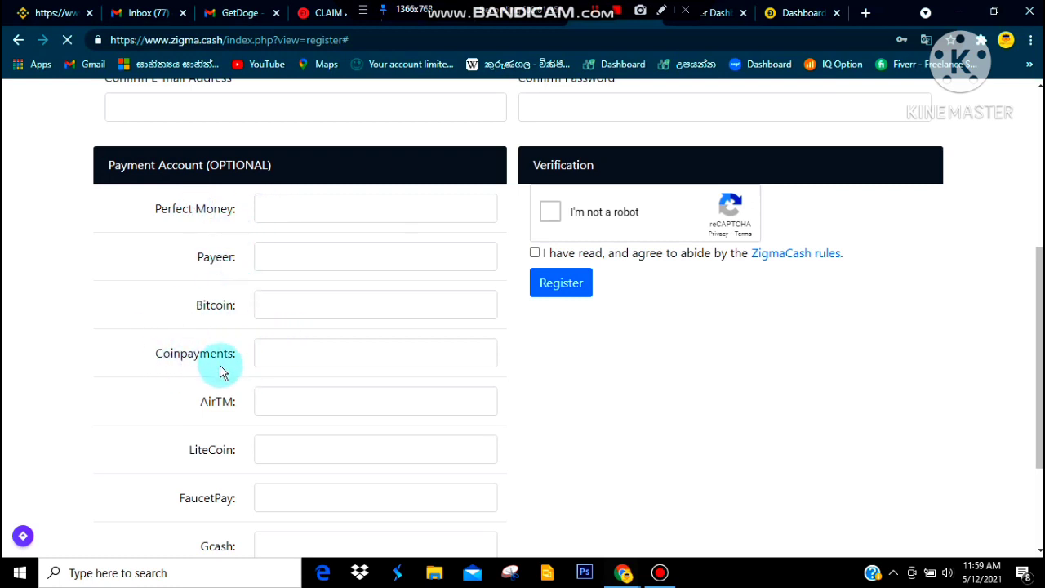
{"action": "scroll", "coordinate": [580, 388], "scroll_direction": "down", "scroll_amount": 2}
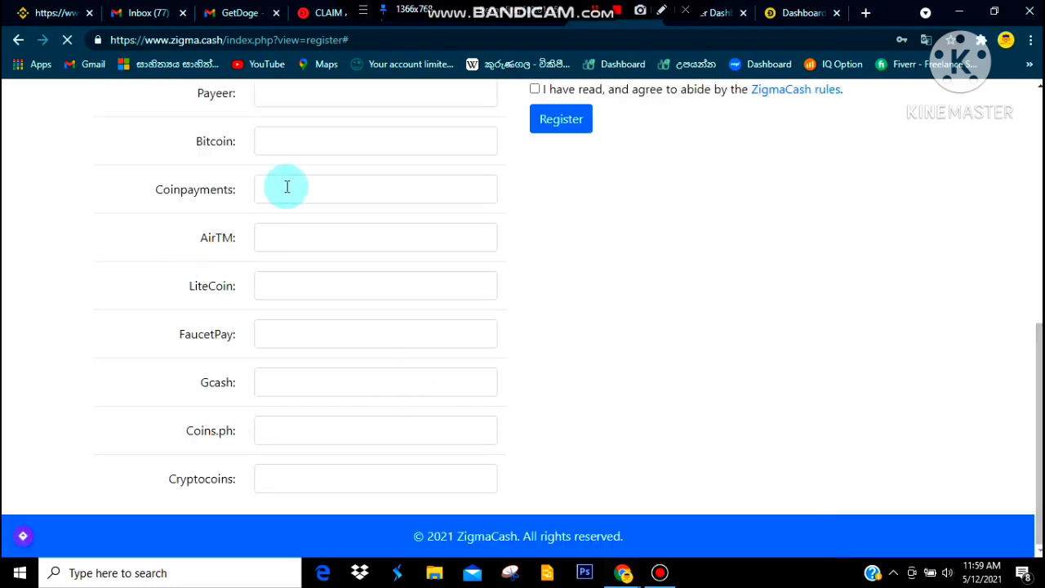
{"action": "left_click_drag", "start_coordinate": [1037, 400], "coordinate": [1037, 382]}
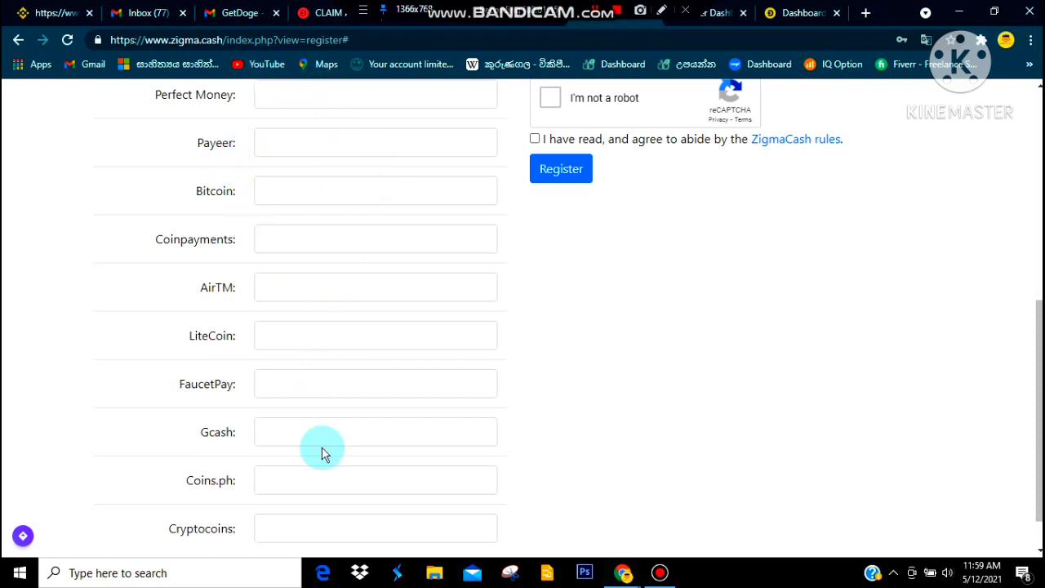
{"action": "scroll", "coordinate": [466, 299], "scroll_direction": "up", "scroll_amount": 2}
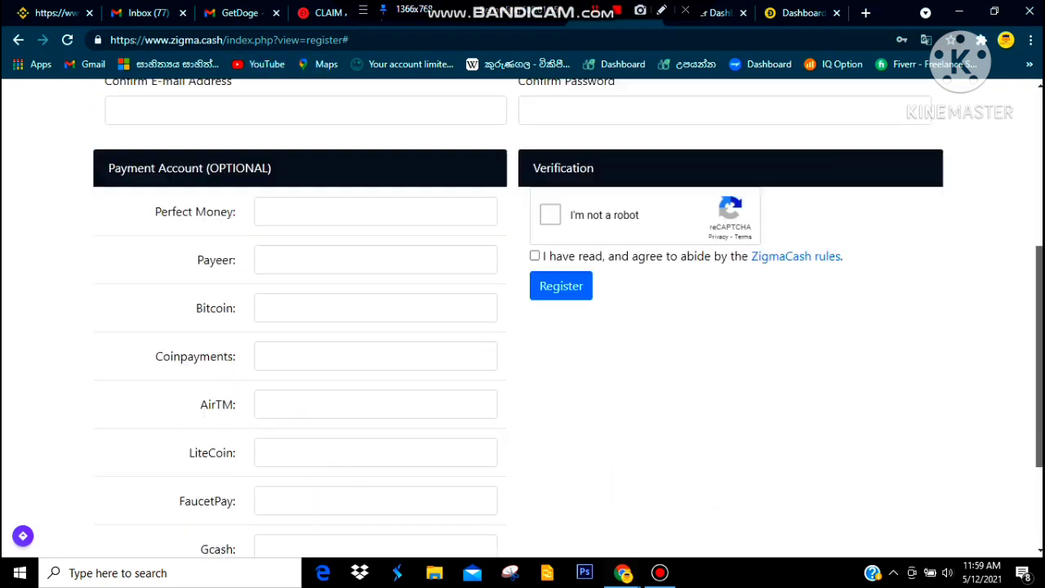
Pass the reCAPTCHA, accept the ZigmaCash rules and submit the registration
{"action": "left_click", "coordinate": [549, 252]}
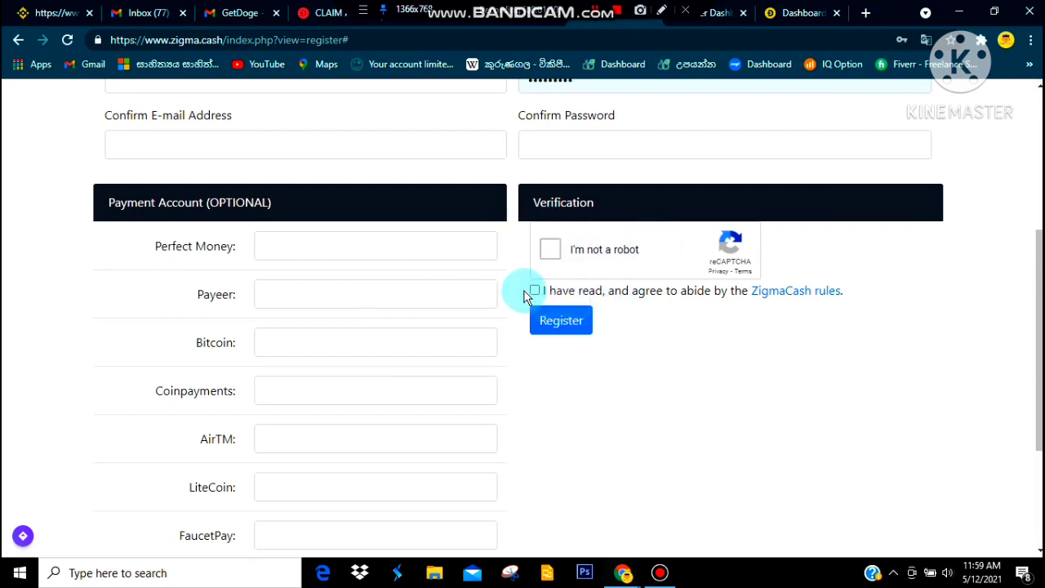
{"action": "left_click", "coordinate": [535, 291]}
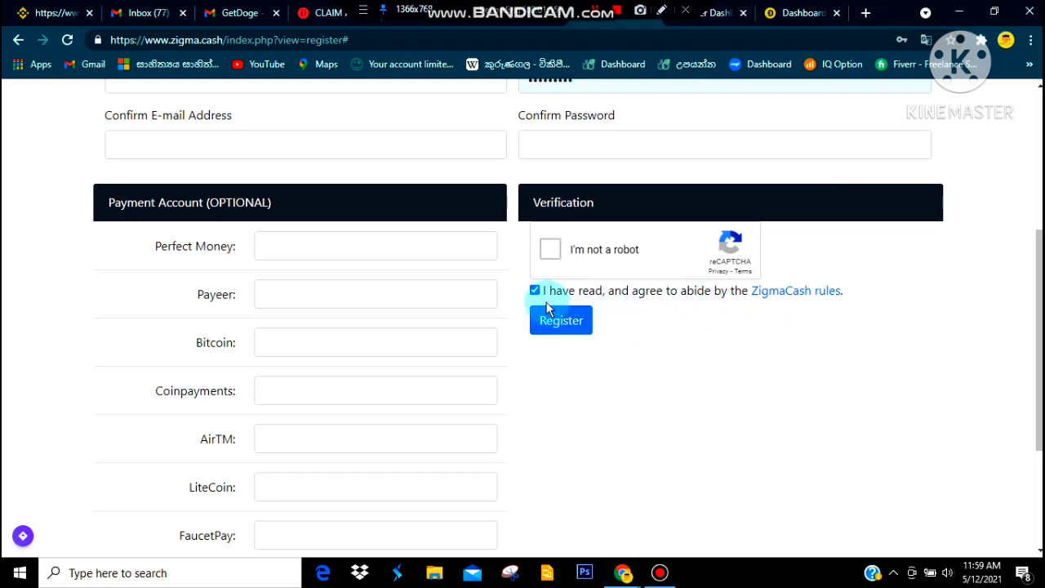
{"action": "left_click", "coordinate": [569, 330]}
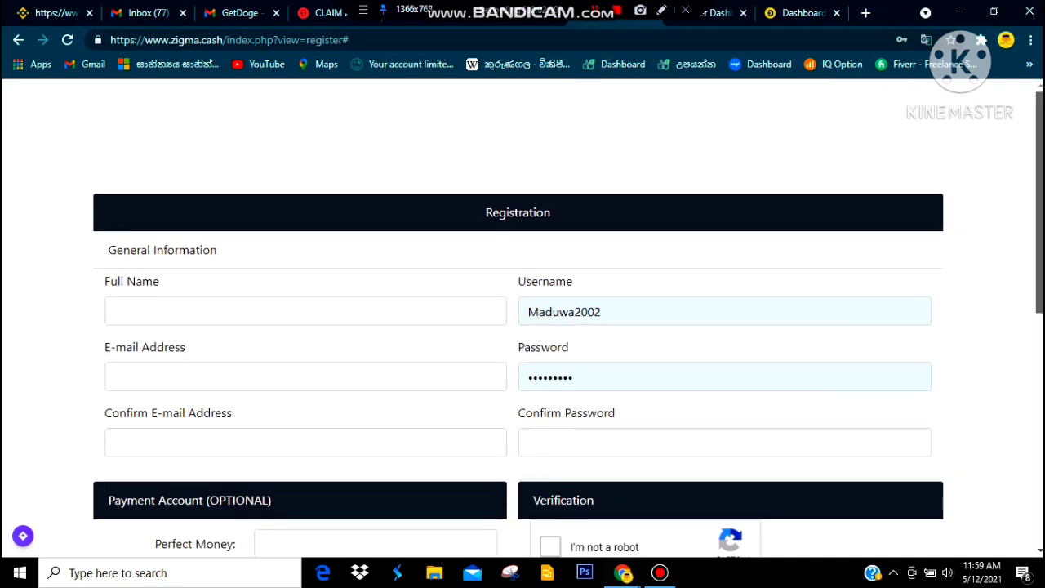
{"action": "scroll", "coordinate": [522, 327], "scroll_direction": "down", "scroll_amount": 3}
{"action": "scroll", "coordinate": [920, 381], "scroll_direction": "up", "scroll_amount": 1}
{"action": "scroll", "coordinate": [523, 327], "scroll_direction": "up", "scroll_amount": 2}
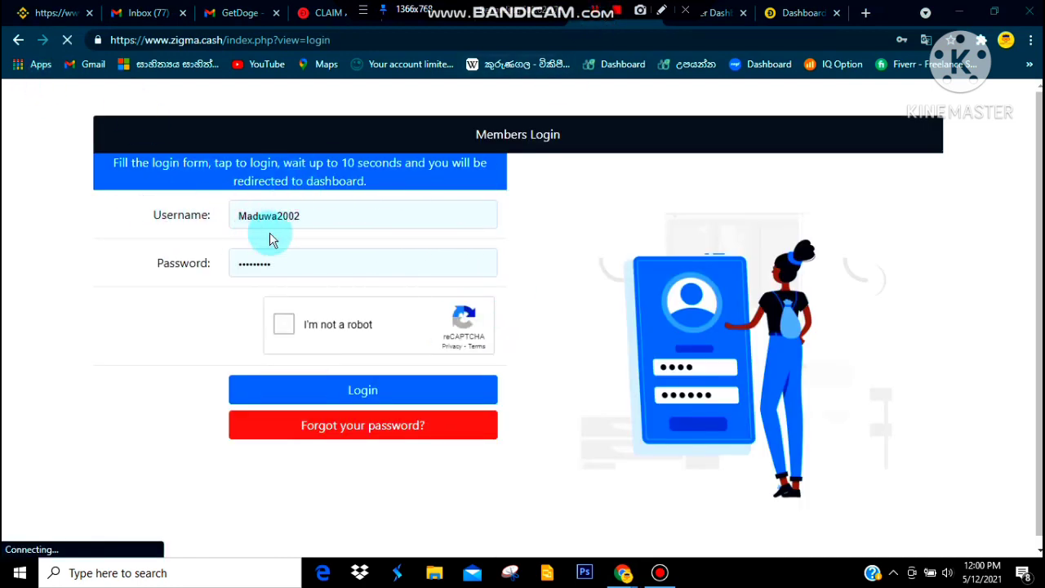
Pass the reCAPTCHA on Members Login and log in to the dashboard
{"action": "left_click", "coordinate": [284, 324]}
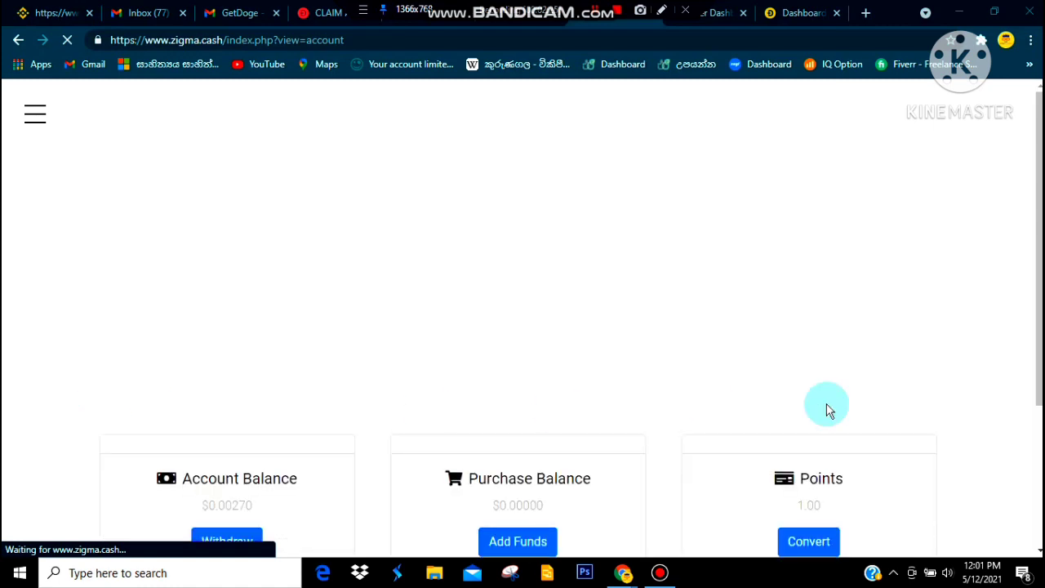
Scroll through the dashboard statistics and close the ISM banner ad
{"action": "scroll", "coordinate": [309, 317], "scroll_direction": "down", "scroll_amount": 3}
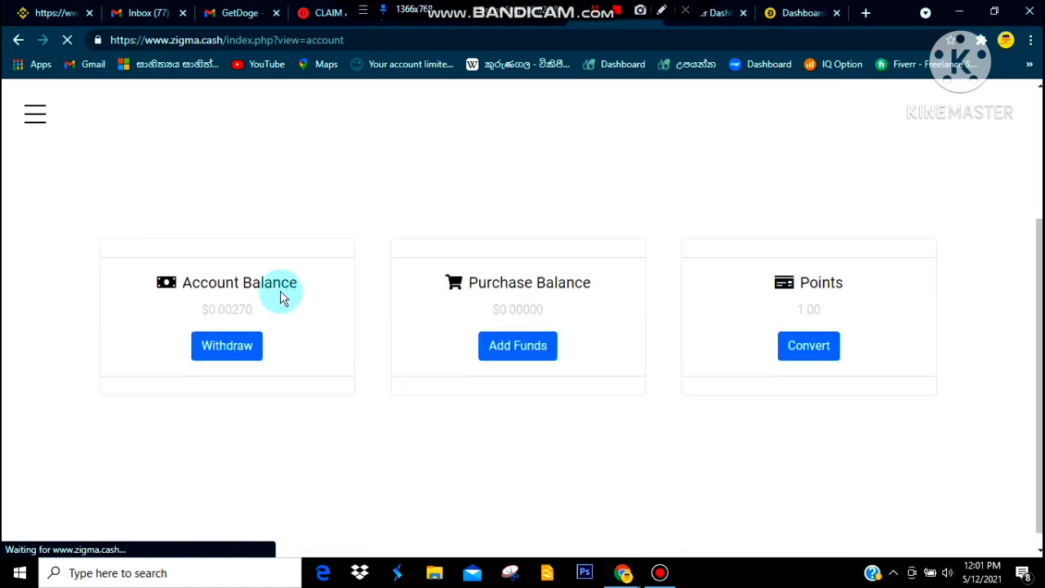
{"action": "scroll", "coordinate": [612, 297], "scroll_direction": "down", "scroll_amount": 3}
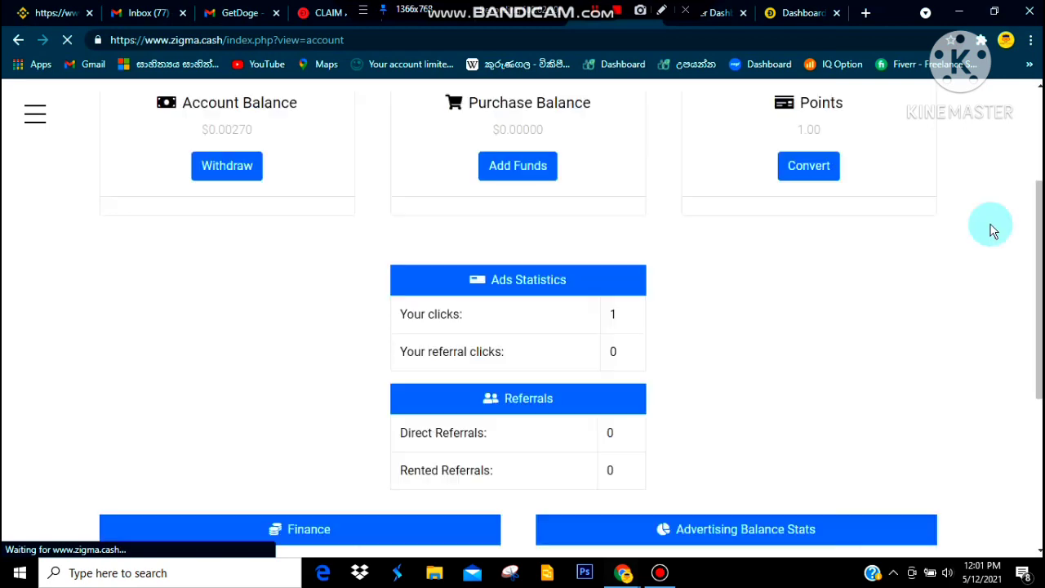
{"action": "scroll", "coordinate": [523, 318], "scroll_direction": "up", "scroll_amount": 5}
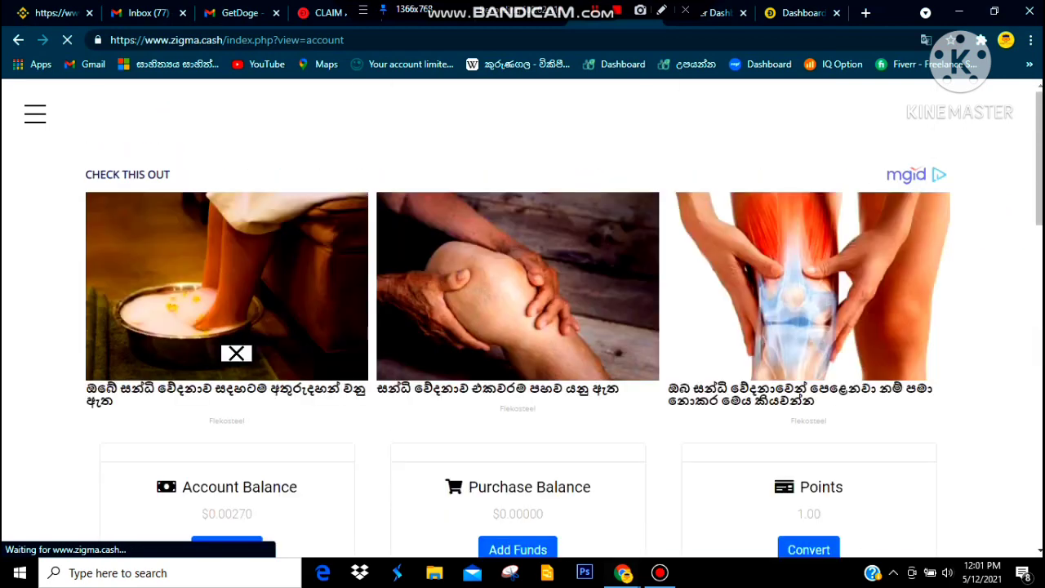
{"action": "scroll", "coordinate": [522, 318], "scroll_direction": "down", "scroll_amount": 4}
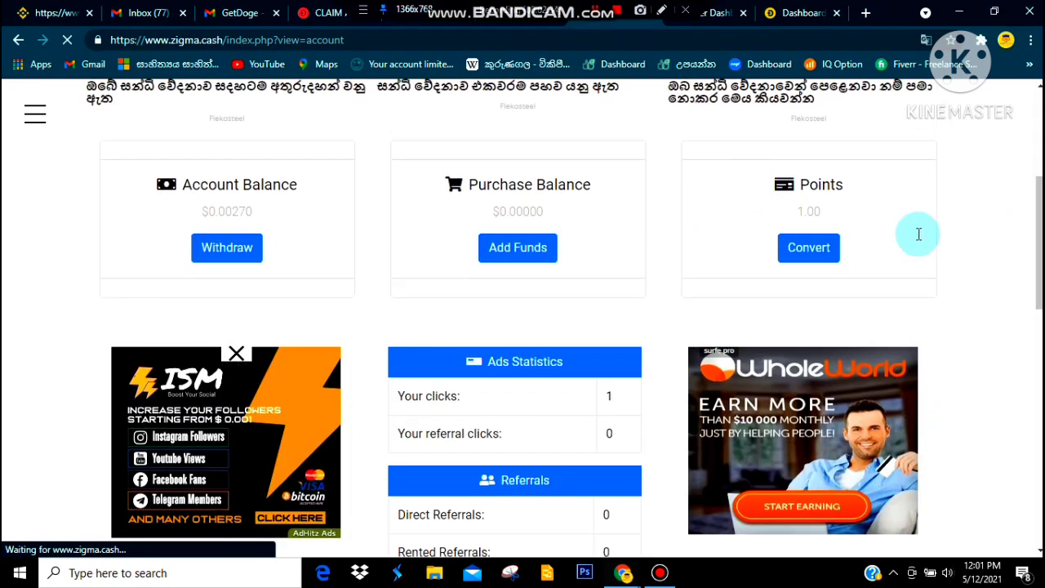
{"action": "scroll", "coordinate": [298, 118], "scroll_direction": "down", "scroll_amount": 2}
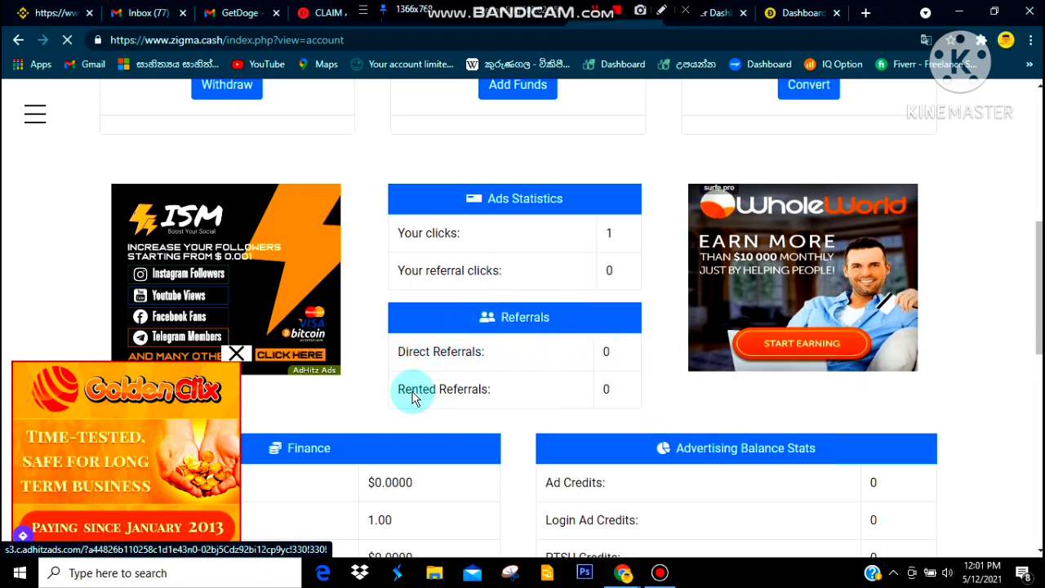
{"action": "left_click", "coordinate": [236, 359]}
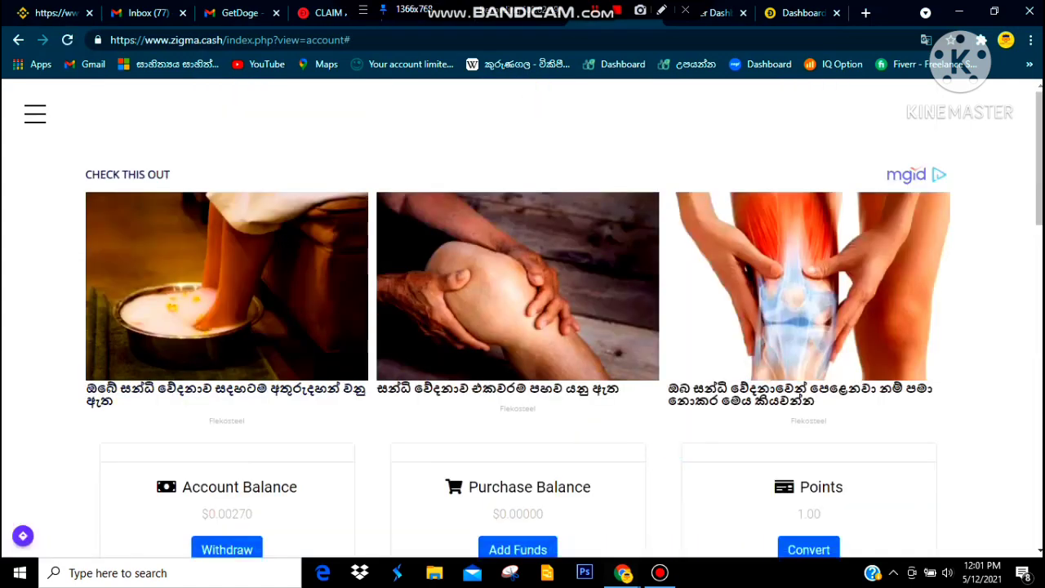
Review the finance tables and click charts down to the footer, showing 1 ad click today
{"action": "scroll", "coordinate": [343, 178], "scroll_direction": "down", "scroll_amount": 10}
{"action": "scroll", "coordinate": [343, 178], "scroll_direction": "up", "scroll_amount": 1}
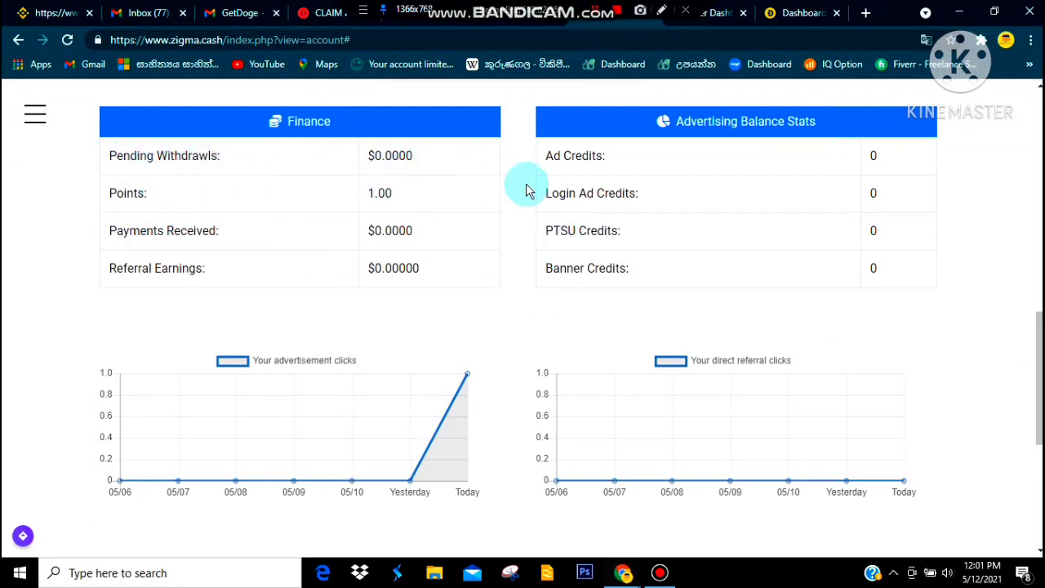
{"action": "scroll", "coordinate": [479, 392], "scroll_direction": "down", "scroll_amount": 2}
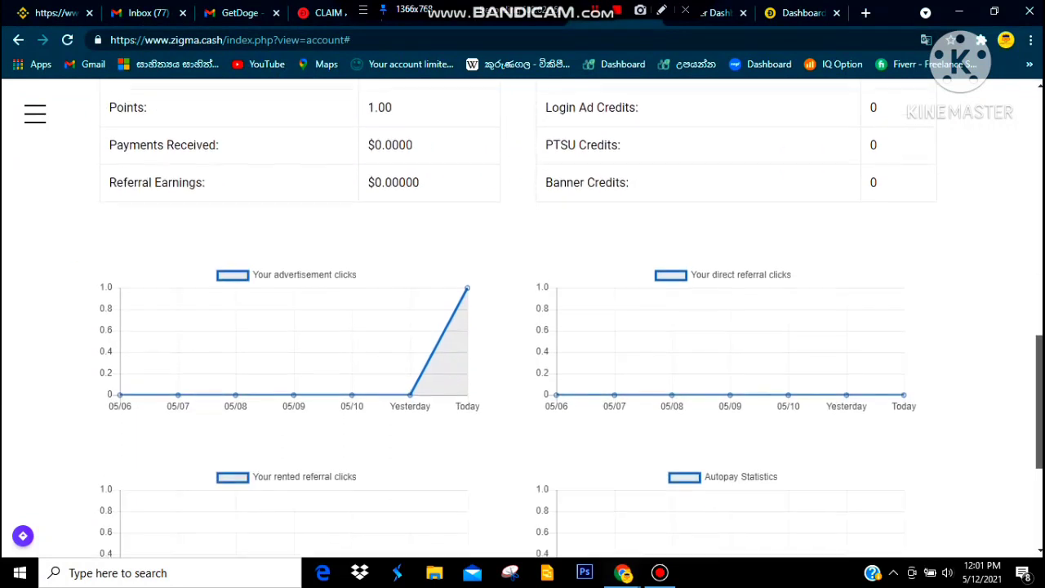
{"action": "left_click_drag", "start_coordinate": [1040, 445], "coordinate": [1039, 474]}
{"action": "scroll", "coordinate": [351, 249], "scroll_direction": "down", "scroll_amount": 2}
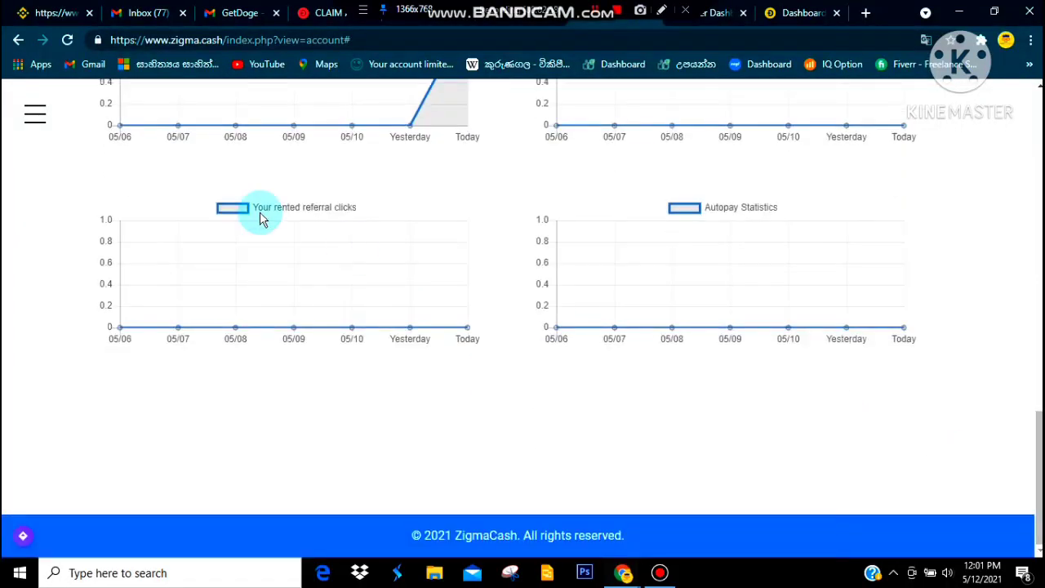
{"action": "scroll", "coordinate": [170, 172], "scroll_direction": "up", "scroll_amount": 15}
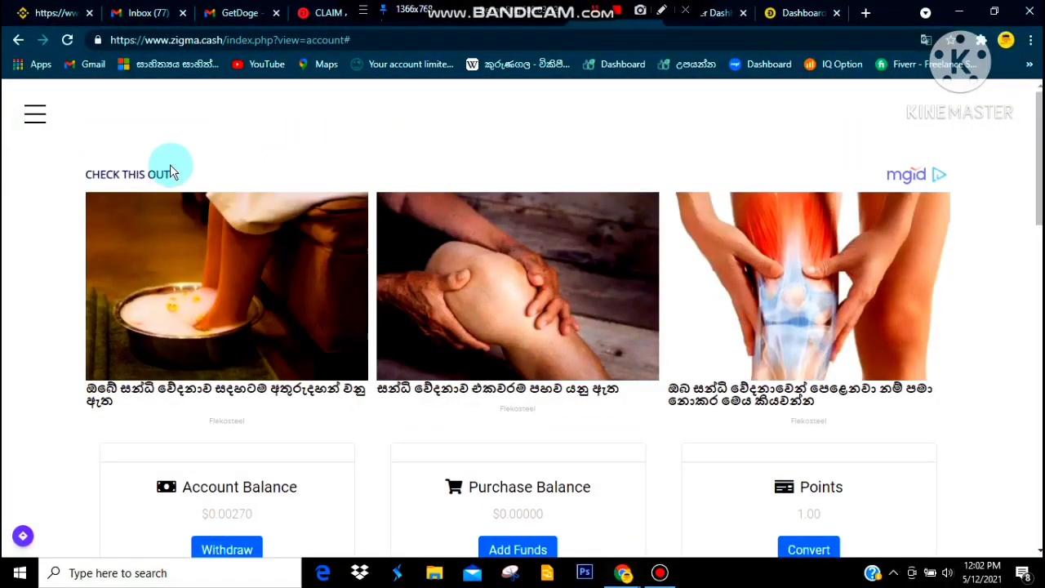
Open the hamburger sidebar and scroll through its Finance and Earning Section entries
{"action": "left_click", "coordinate": [32, 108]}
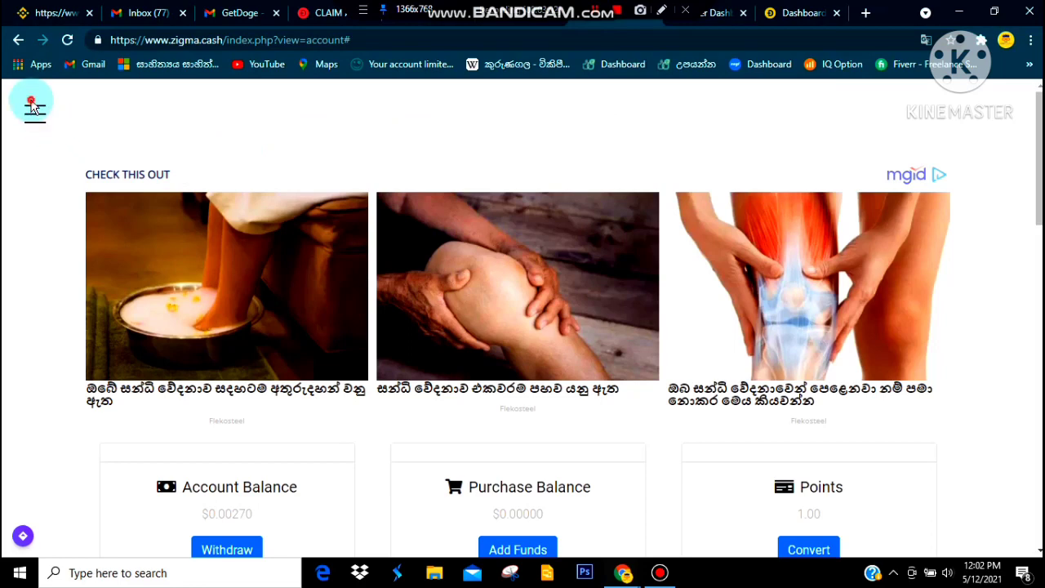
{"action": "left_click", "coordinate": [33, 112]}
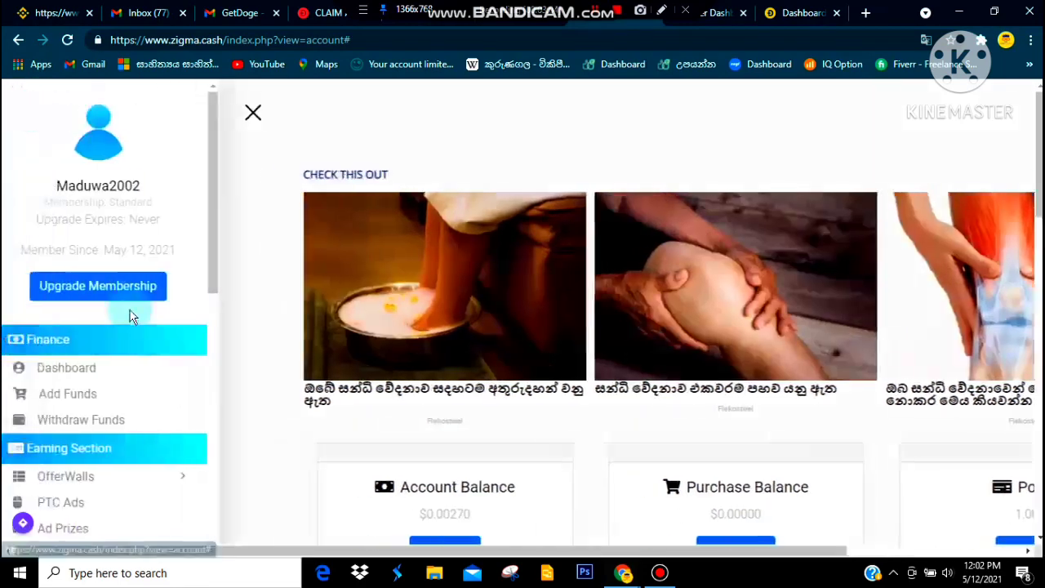
{"action": "left_click_drag", "start_coordinate": [227, 186], "coordinate": [236, 238]}
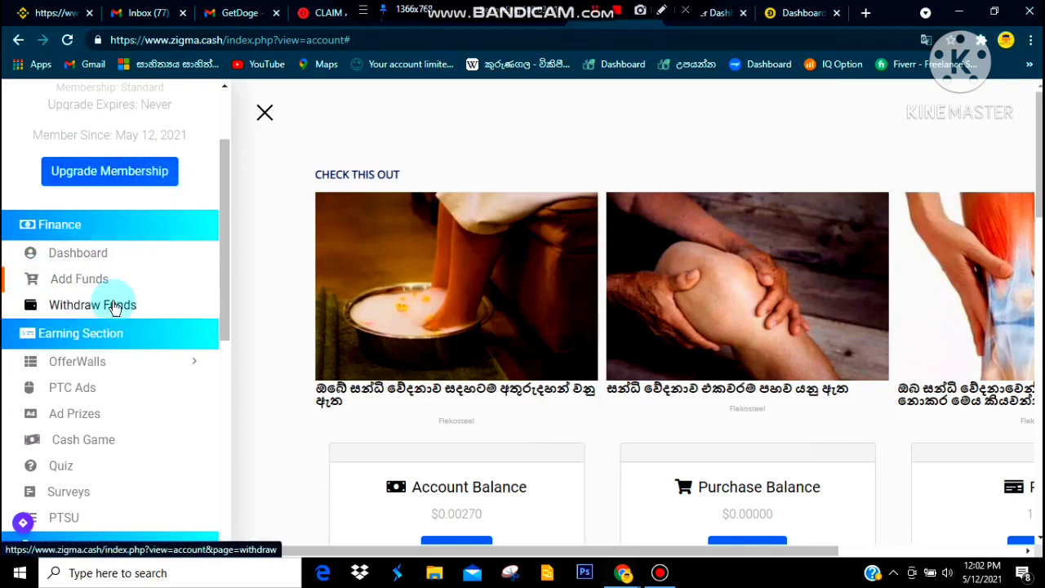
{"action": "scroll", "coordinate": [224, 306], "scroll_direction": "down", "scroll_amount": 1}
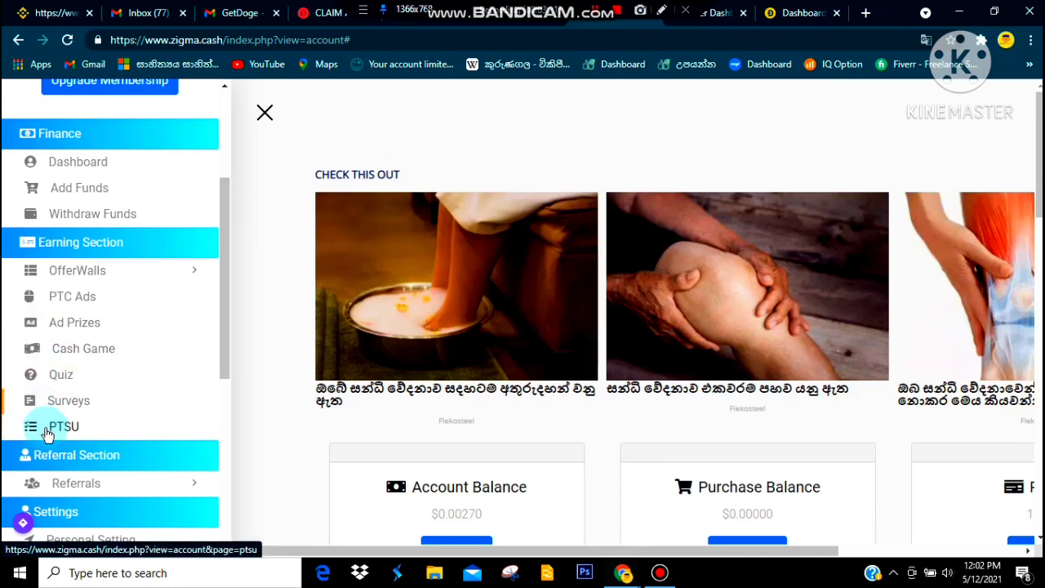
Browse the PTC ads (SilverClix, GoldenClix, Yougetprofit, Twickerz at $0.0025), dismissing the BeerSurveys popup
{"action": "left_click", "coordinate": [61, 297]}
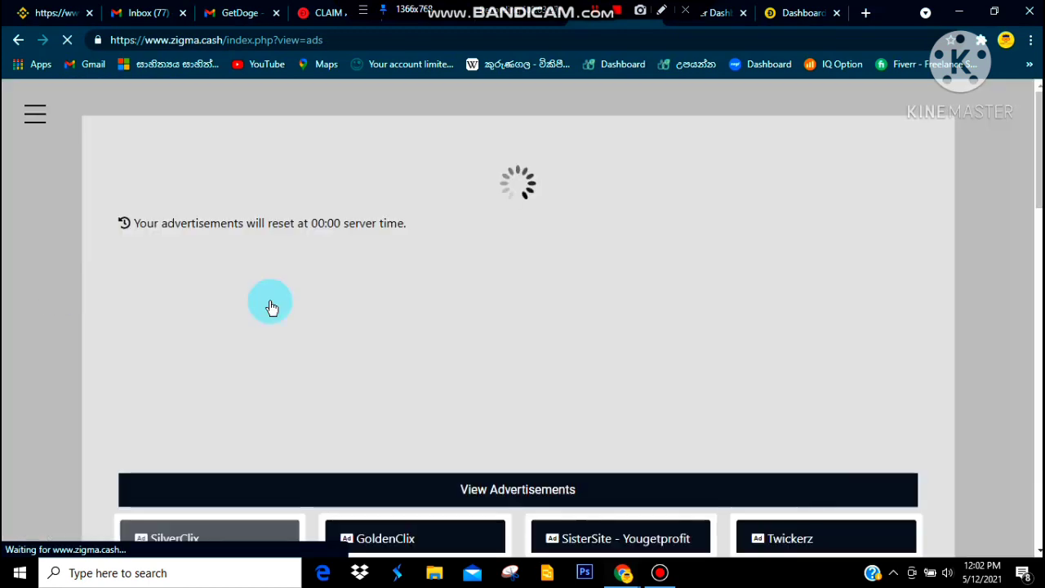
{"action": "scroll", "coordinate": [180, 334], "scroll_direction": "down", "scroll_amount": 5}
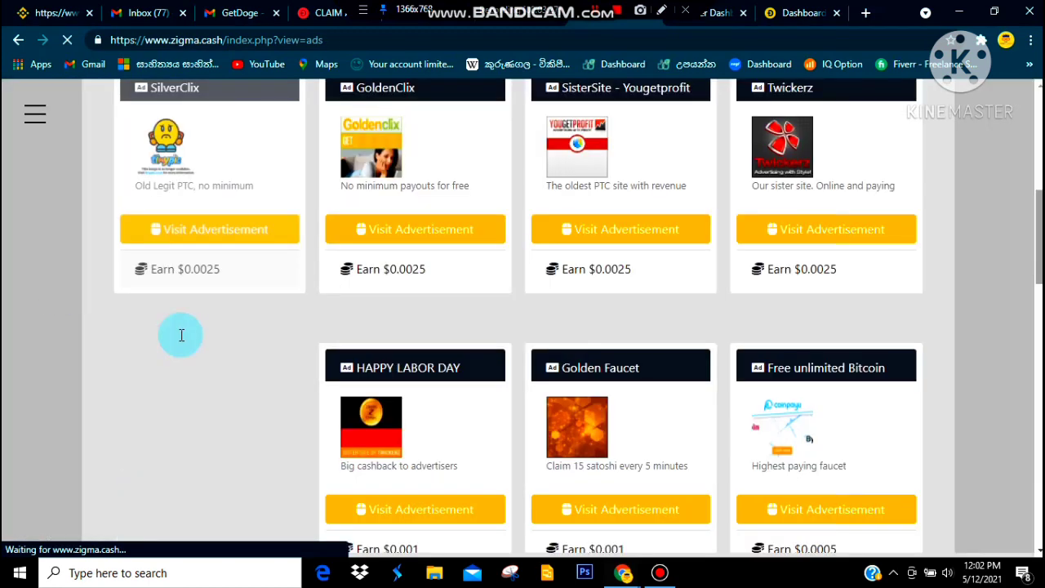
{"action": "scroll", "coordinate": [196, 325], "scroll_direction": "up", "scroll_amount": 1}
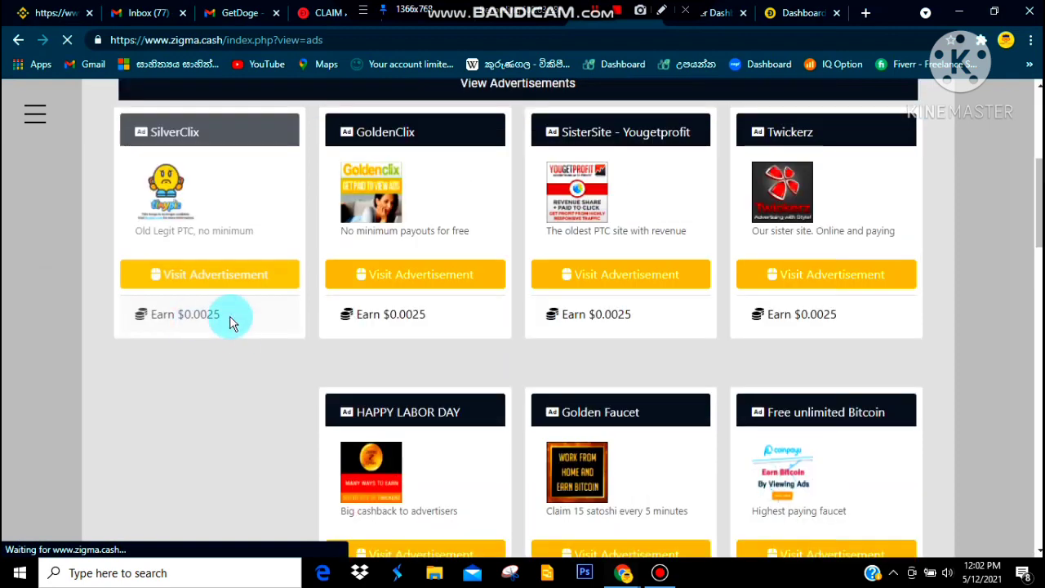
{"action": "scroll", "coordinate": [220, 307], "scroll_direction": "down", "scroll_amount": 2}
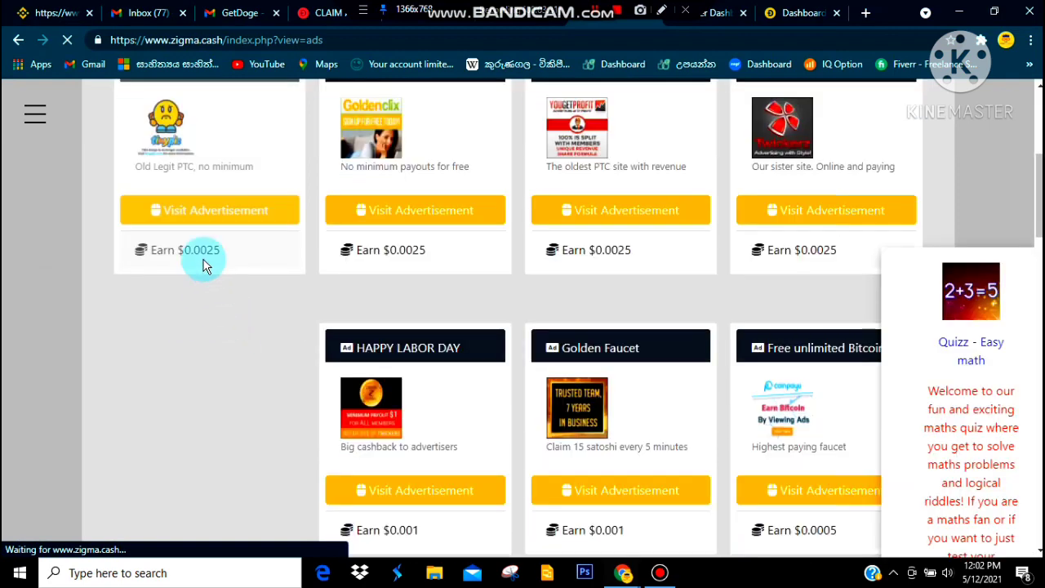
{"action": "scroll", "coordinate": [135, 203], "scroll_direction": "up", "scroll_amount": 2}
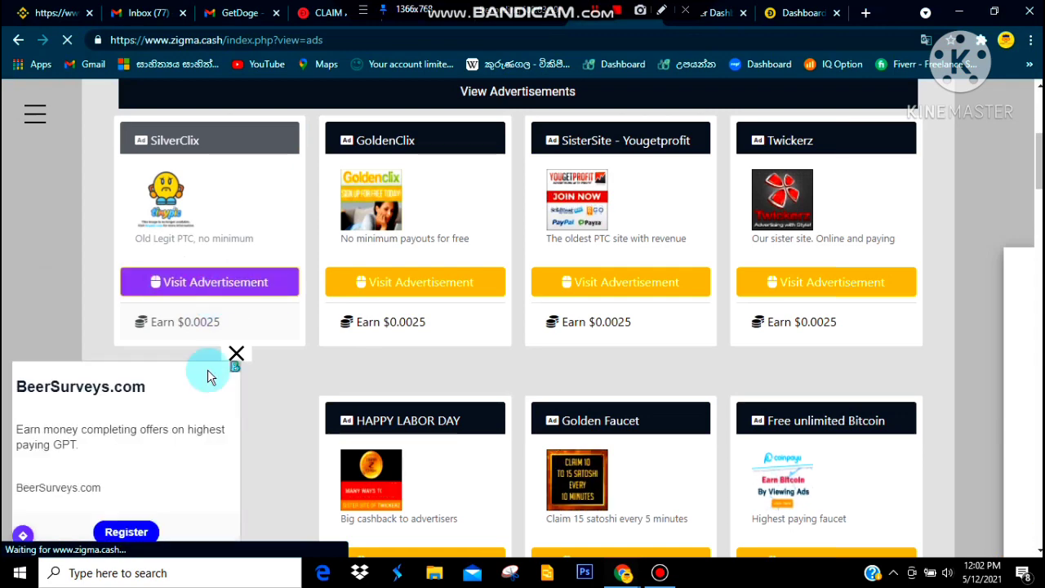
{"action": "left_click", "coordinate": [236, 356]}
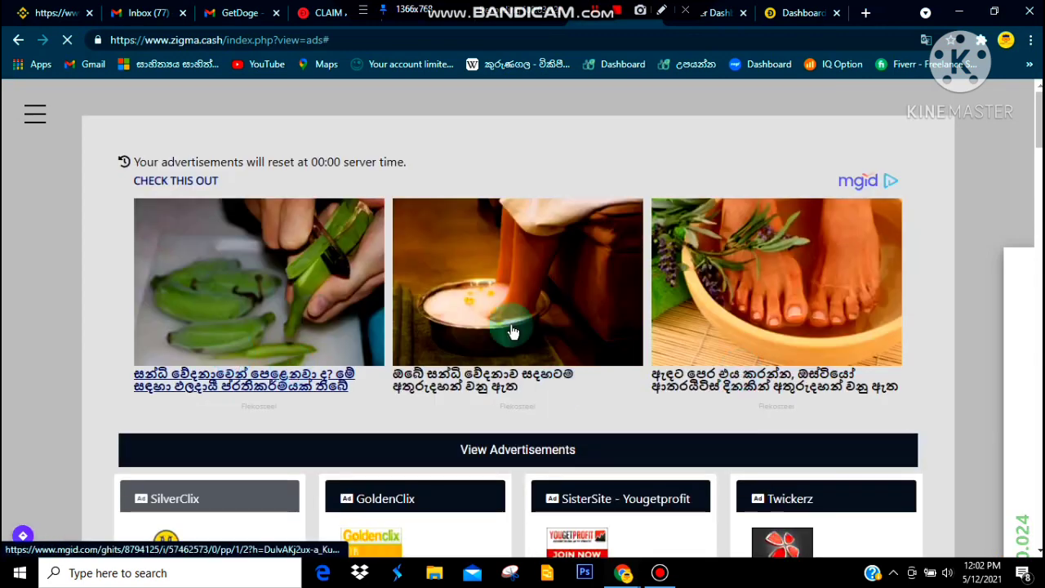
{"action": "left_click", "coordinate": [35, 113]}
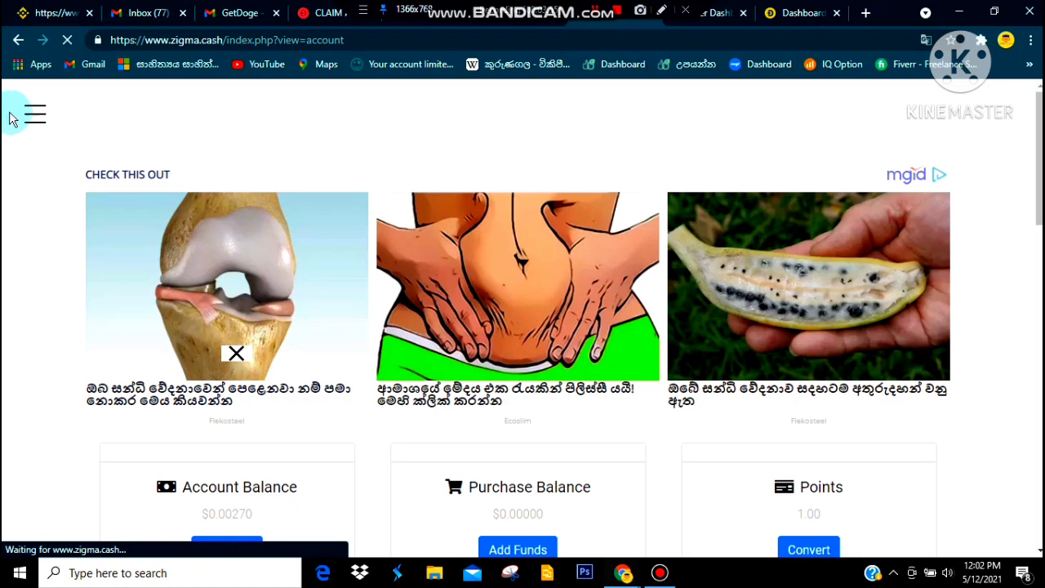
{"action": "left_click", "coordinate": [35, 115]}
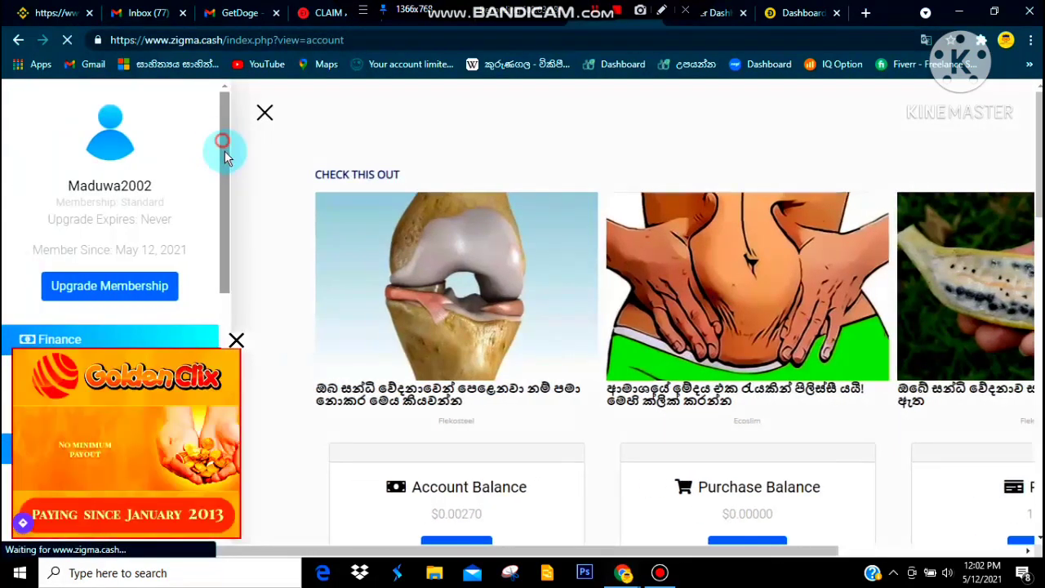
{"action": "scroll", "coordinate": [229, 245], "scroll_direction": "down", "scroll_amount": 1}
{"action": "scroll", "coordinate": [230, 253], "scroll_direction": "down", "scroll_amount": 3}
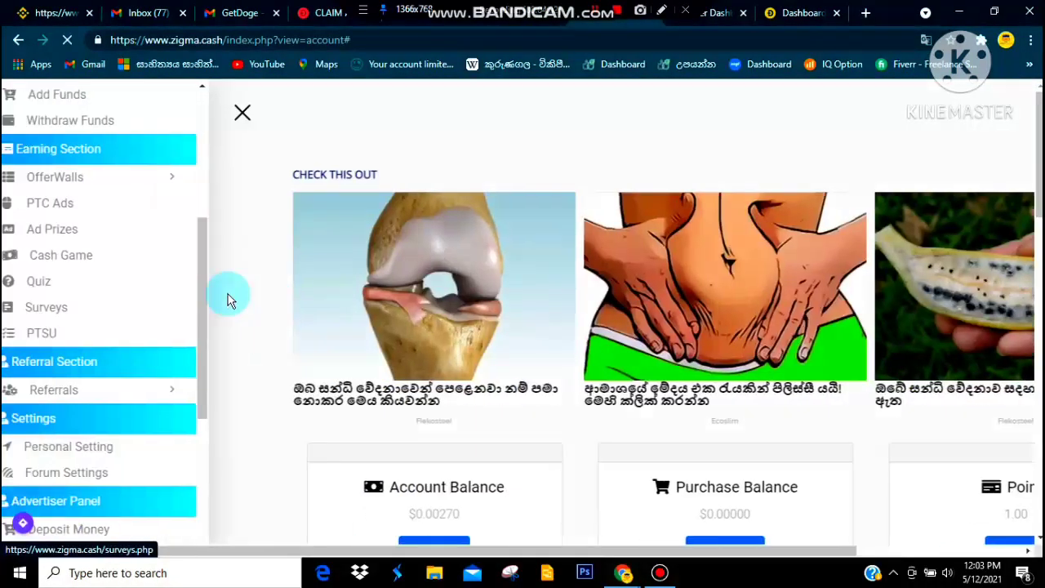
{"action": "left_click_drag", "start_coordinate": [224, 289], "coordinate": [205, 475]}
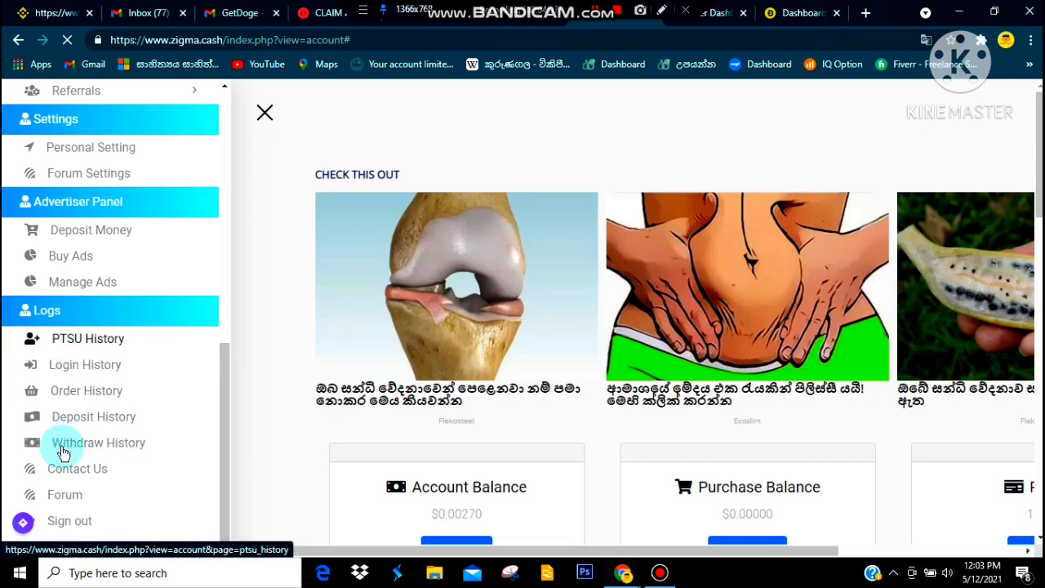
{"action": "left_click_drag", "start_coordinate": [99, 443], "coordinate": [196, 495]}
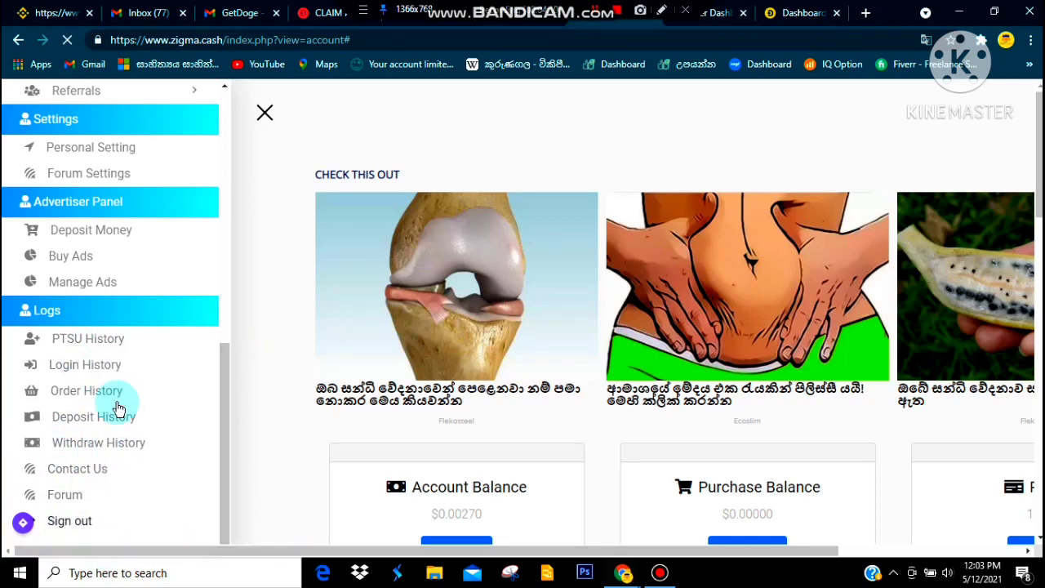
{"action": "left_click", "coordinate": [156, 364]}
{"action": "scroll", "coordinate": [226, 411], "scroll_direction": "up", "scroll_amount": 1}
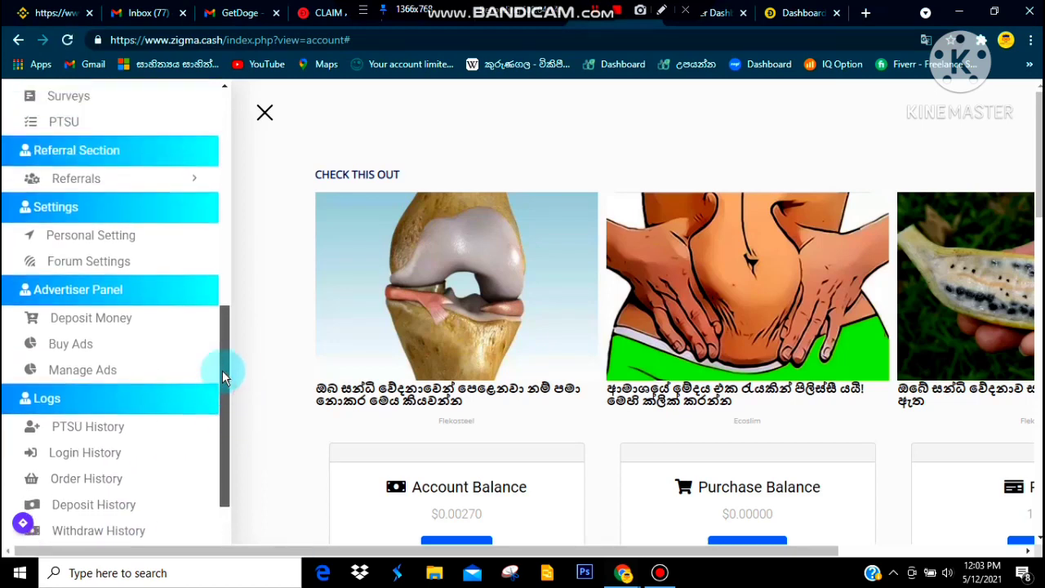
{"action": "left_click_drag", "start_coordinate": [228, 362], "coordinate": [245, 168]}
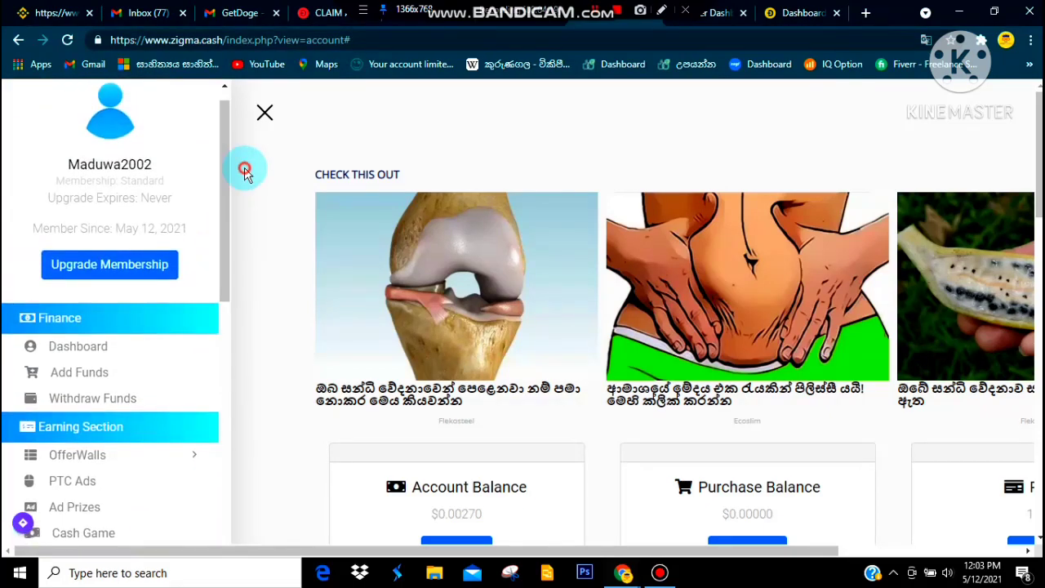
{"action": "left_click", "coordinate": [265, 113]}
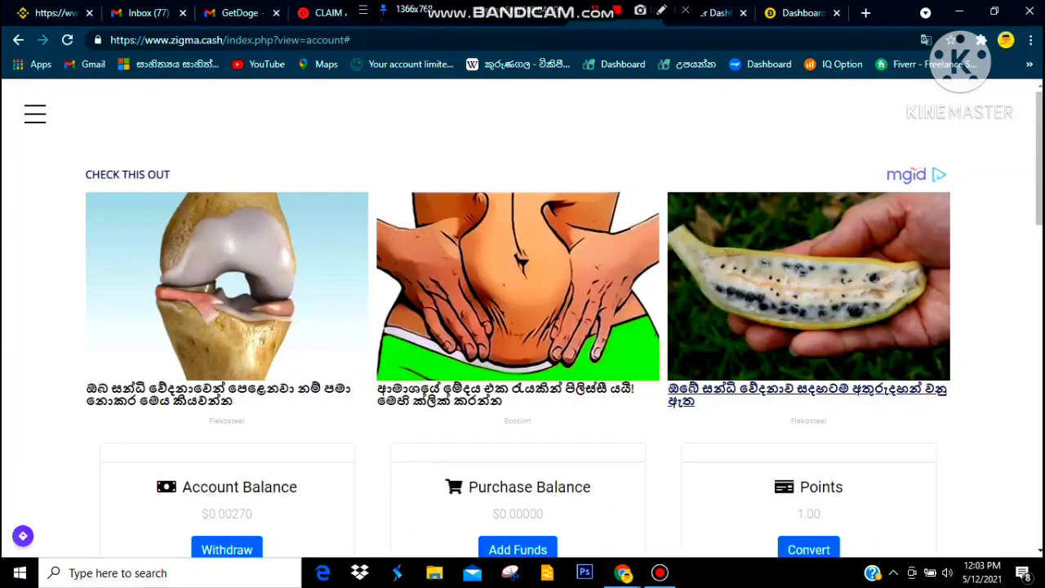
{"action": "scroll", "coordinate": [522, 327], "scroll_direction": "down", "scroll_amount": 3}
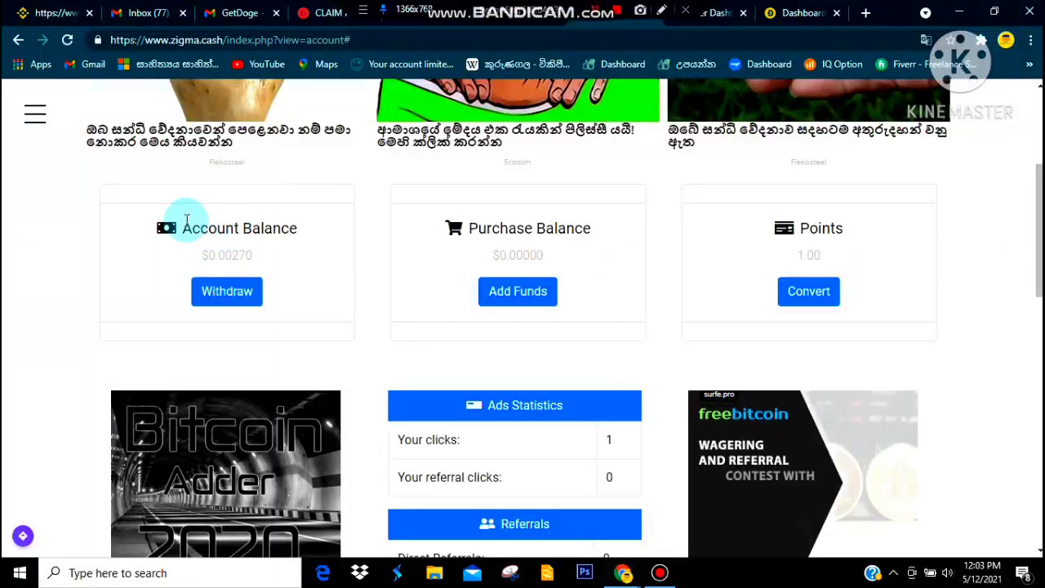
Open the Withdraw page with its $0.50 minimum-cashout warning and dismiss the GoldenClix ad
{"action": "left_click", "coordinate": [227, 287]}
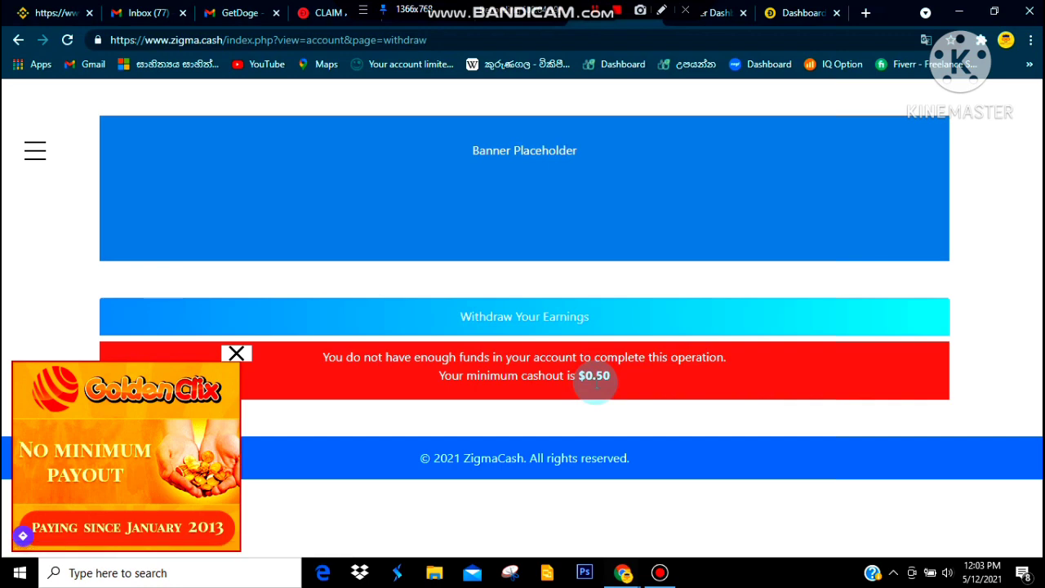
{"action": "left_click", "coordinate": [34, 157]}
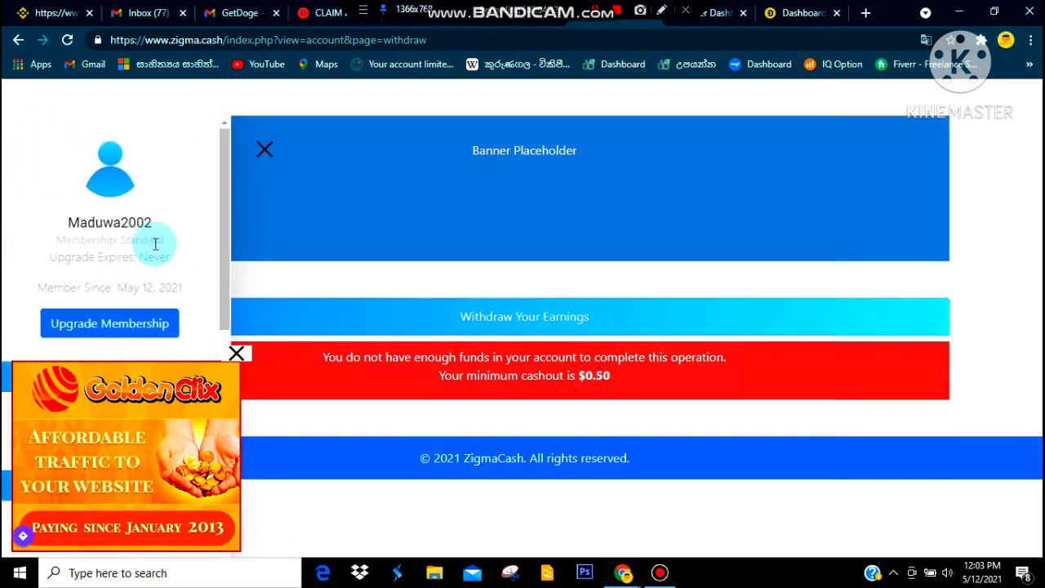
{"action": "left_click", "coordinate": [236, 353]}
{"action": "left_click", "coordinate": [188, 261]}
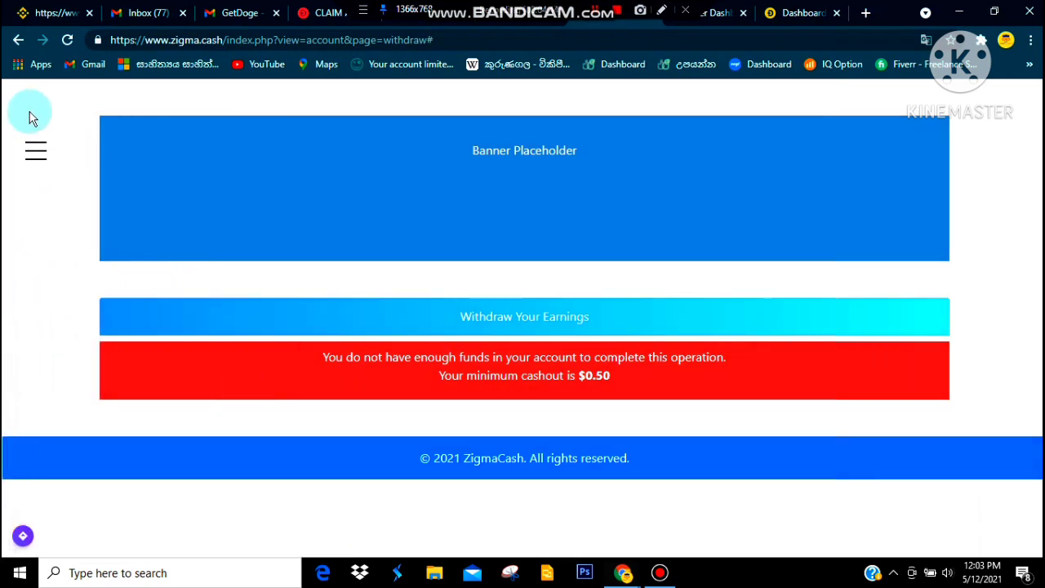
Reopen the account navigation sidebar and scroll through its entries
{"action": "left_click", "coordinate": [35, 151]}
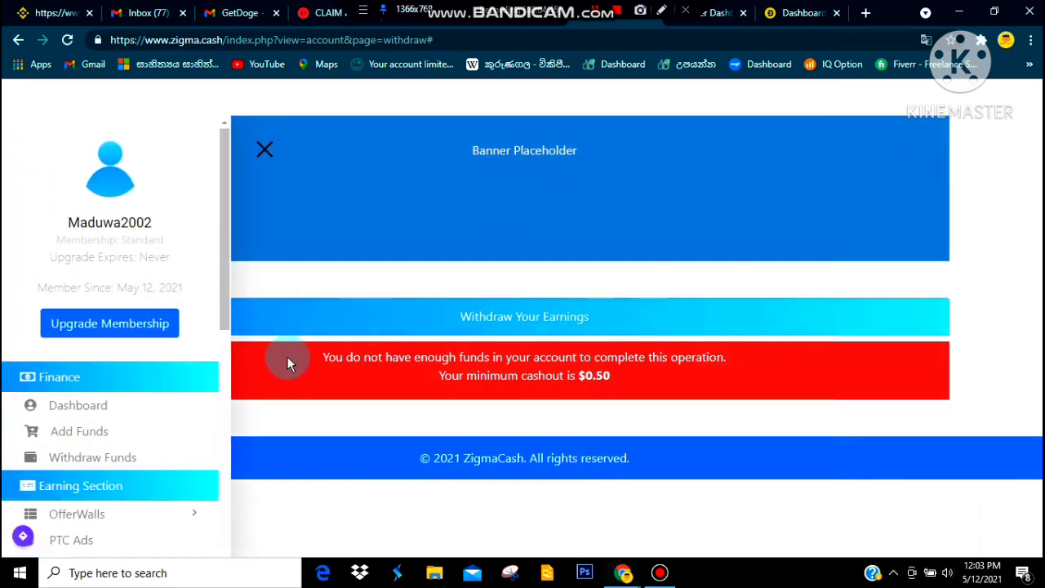
{"action": "left_click_drag", "start_coordinate": [224, 273], "coordinate": [229, 317]}
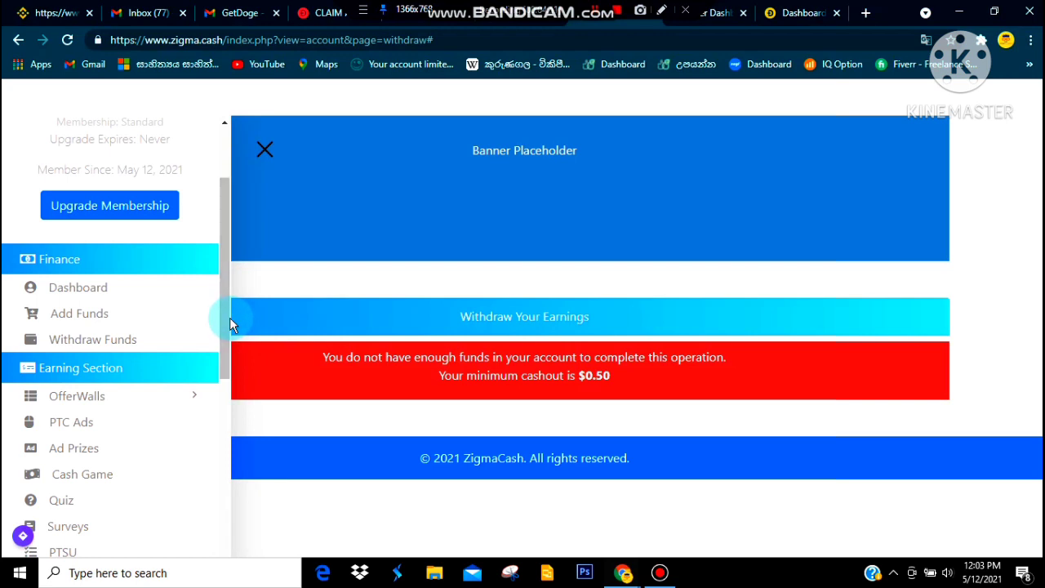
{"action": "scroll", "coordinate": [221, 319], "scroll_direction": "up", "scroll_amount": 3}
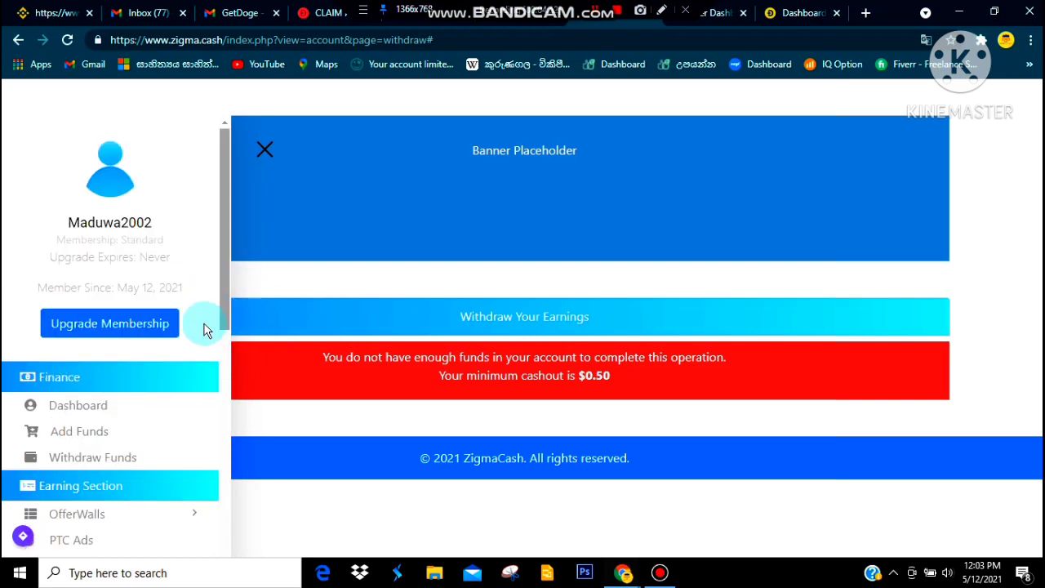